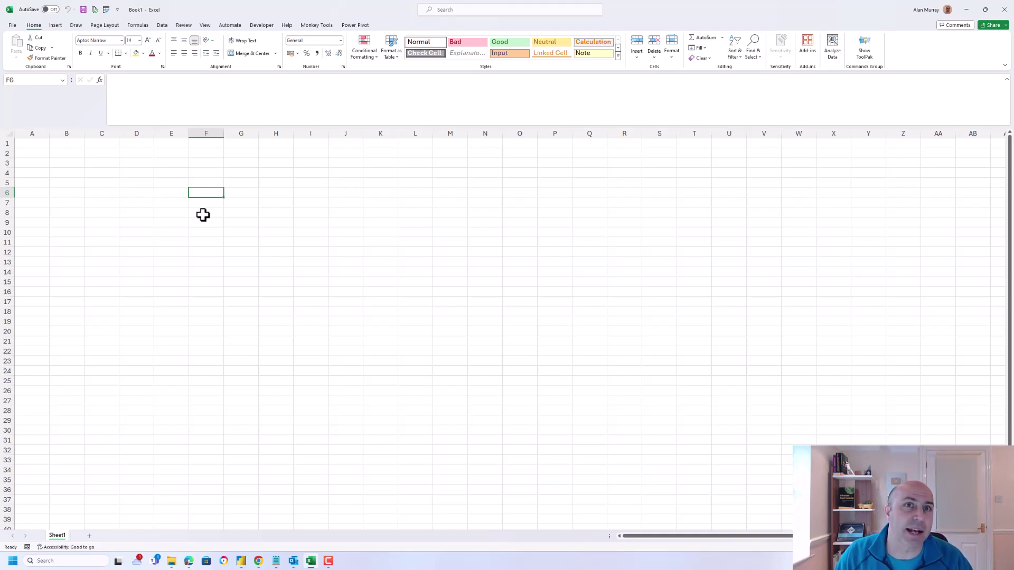
- Import employee-pay-details-2022-23.csv using Data > From Text/CSV
click(174, 27)
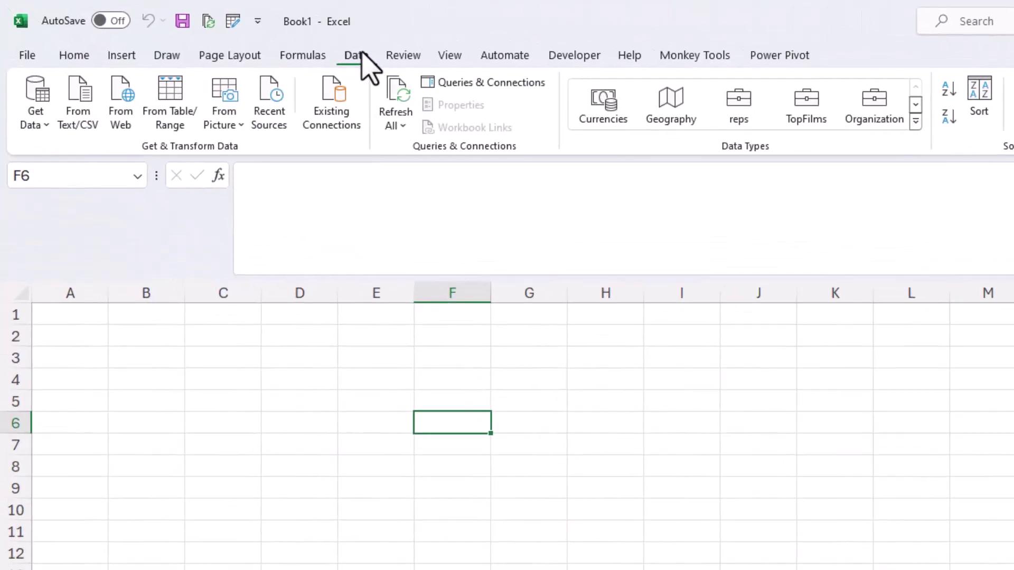
click(96, 126)
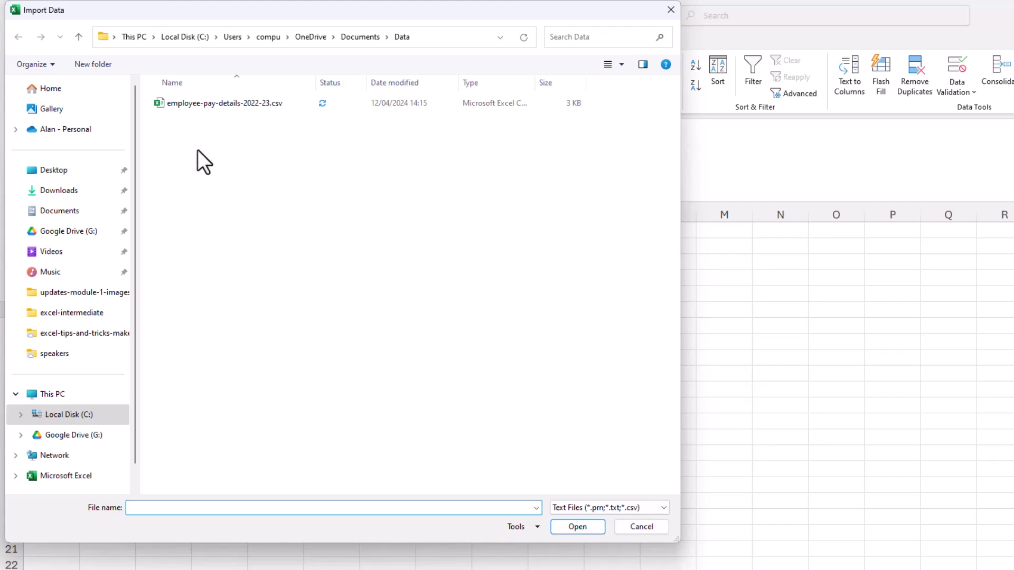
click(209, 107)
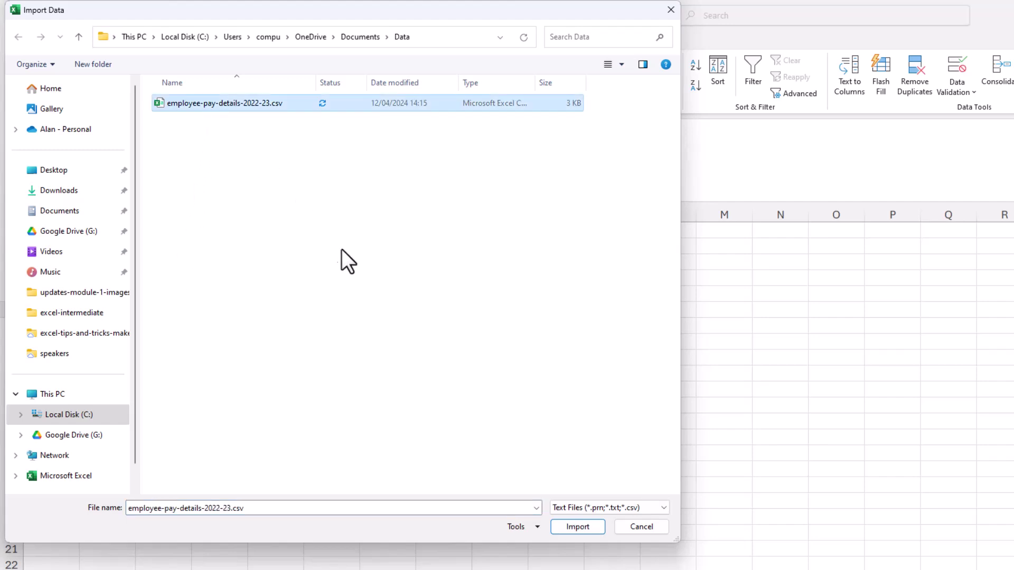
click(569, 528)
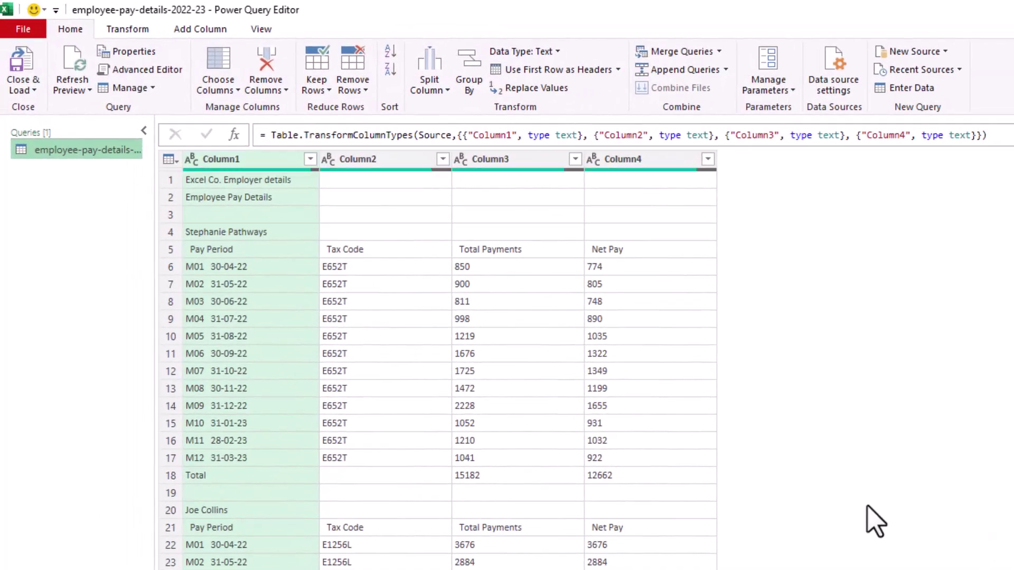
- Remove the top 3 rows that hold the employer header lines
click(362, 91)
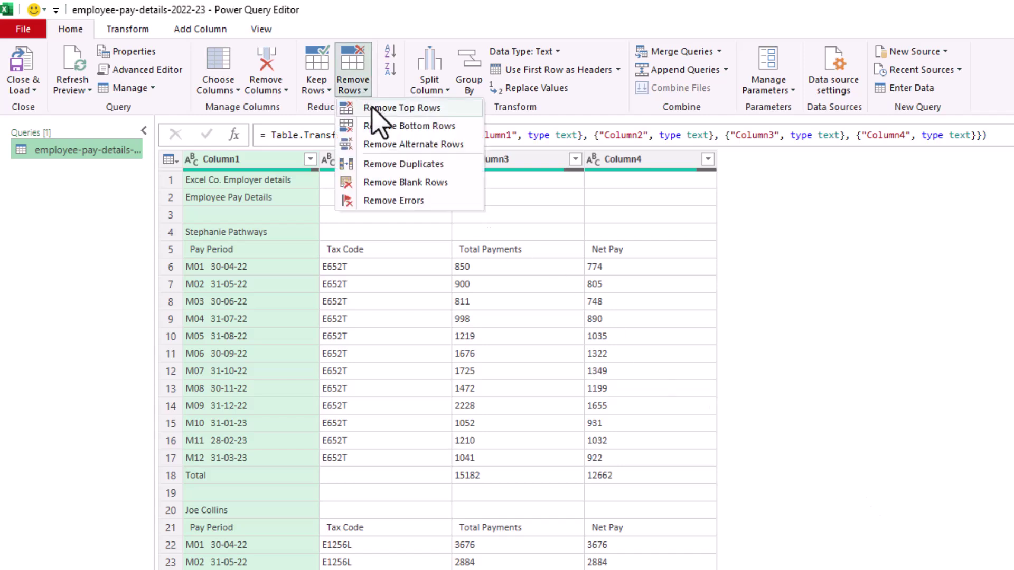
click(376, 109)
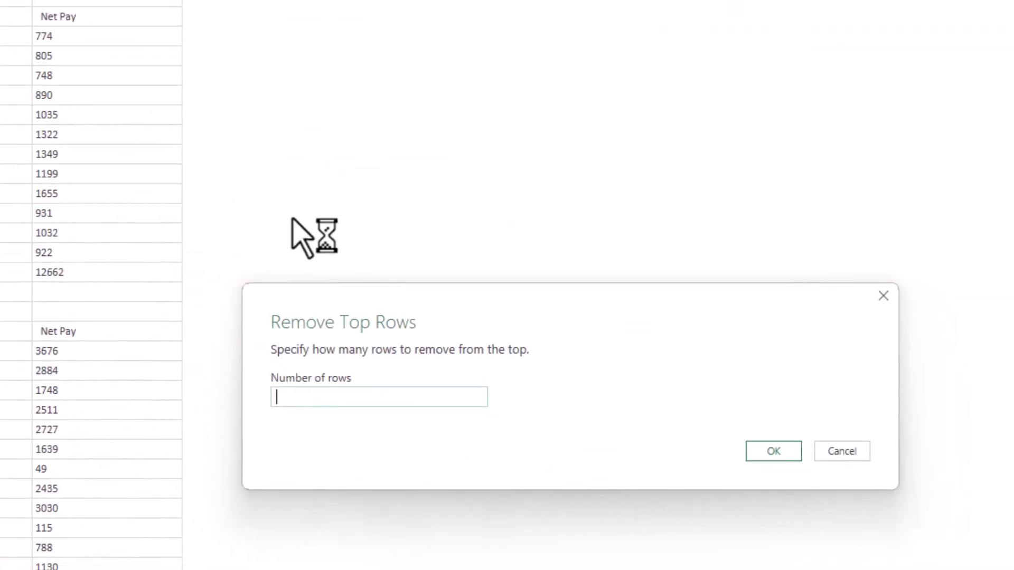
text(3)
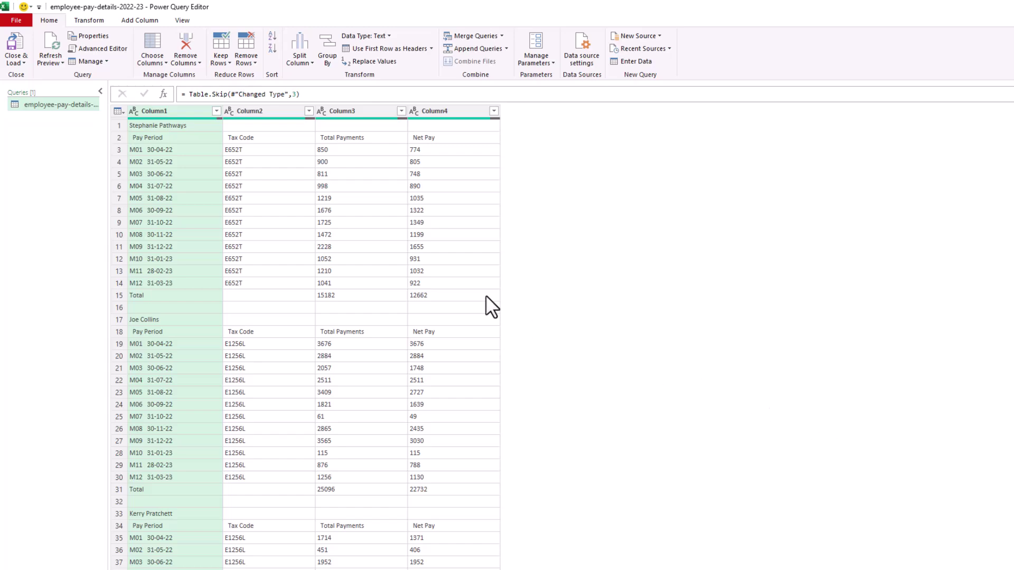
- Filter Column1 to exclude the (blank) and Total values
click(217, 111)
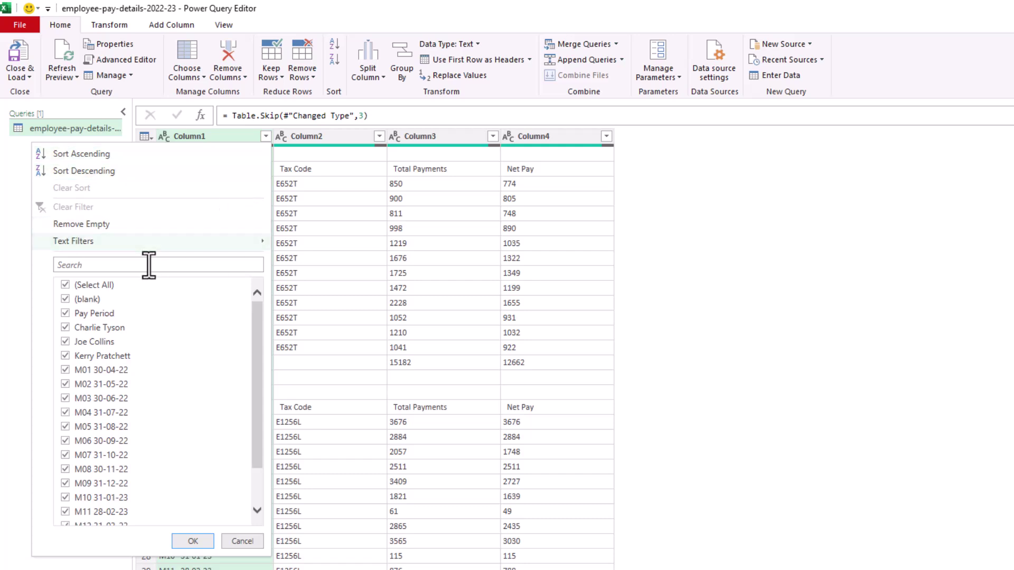
click(65, 300)
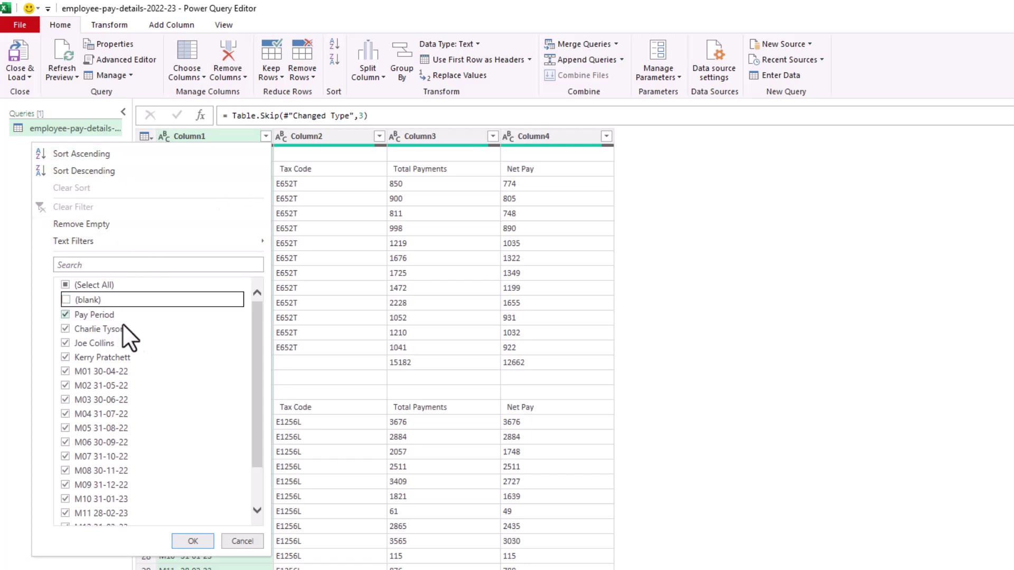
drag(260, 348, 258, 419)
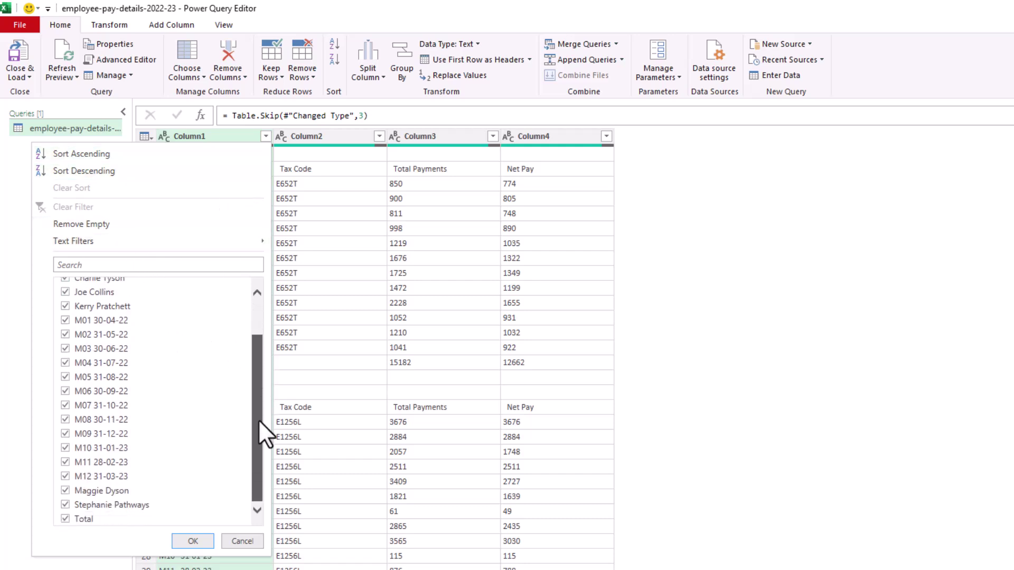
click(64, 519)
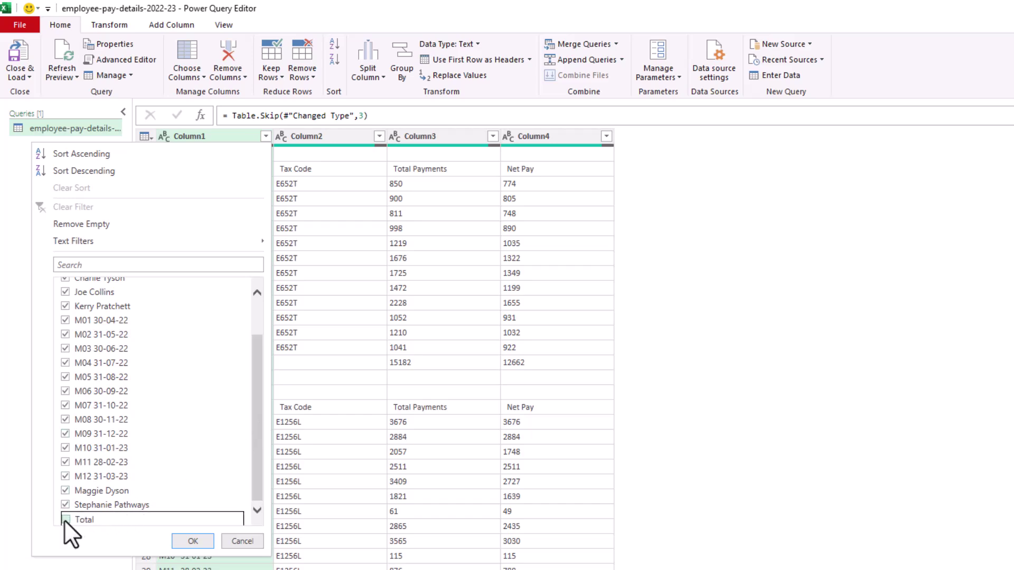
click(176, 539)
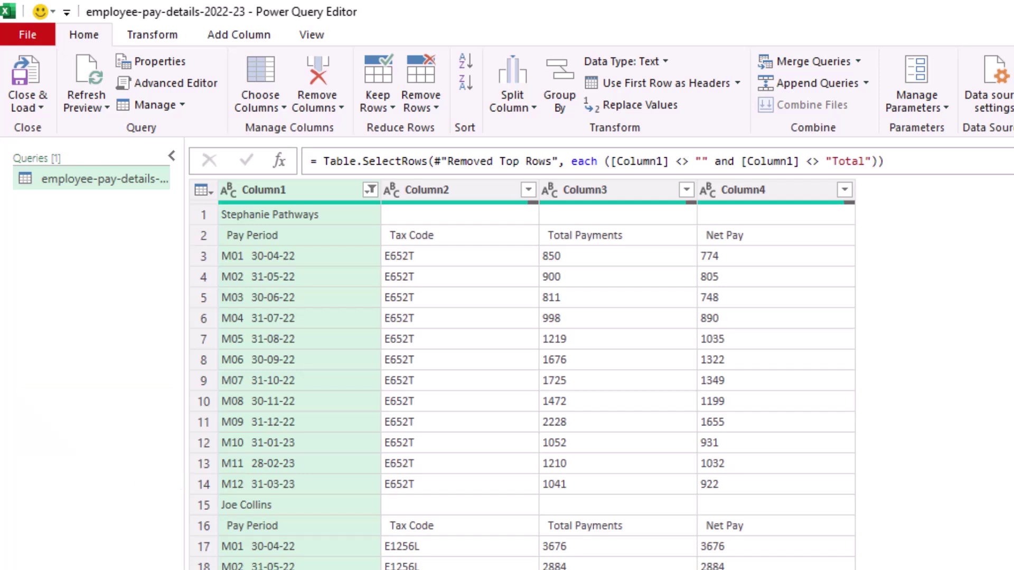
- Add an Index column numbered from 1 via Add Column > Index Column
click(265, 38)
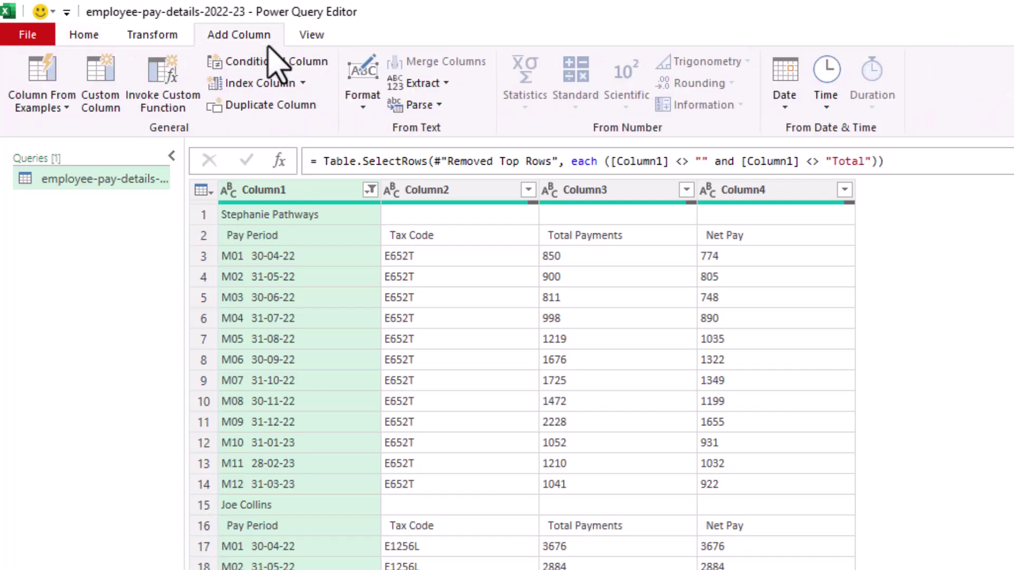
click(303, 84)
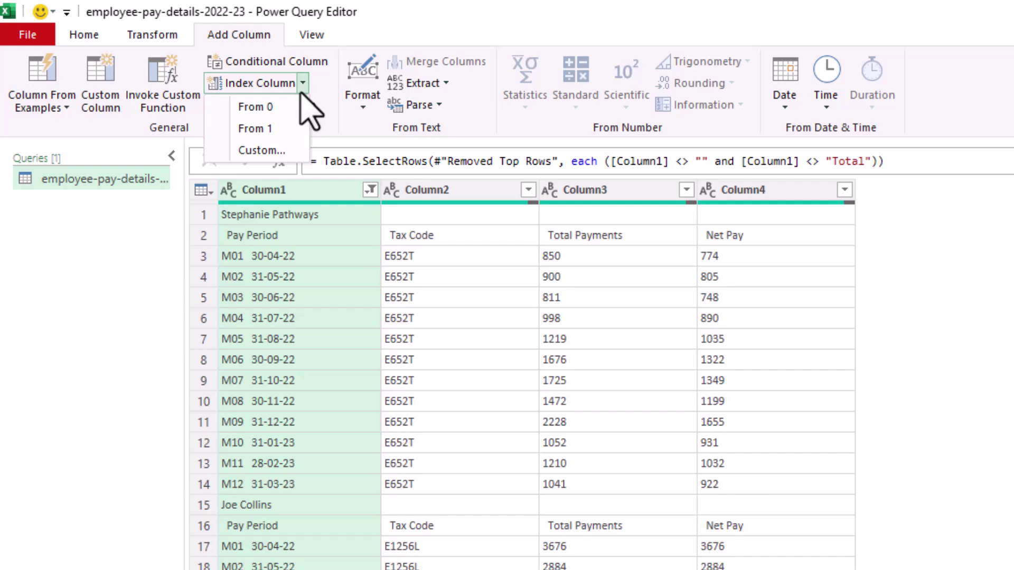
click(278, 129)
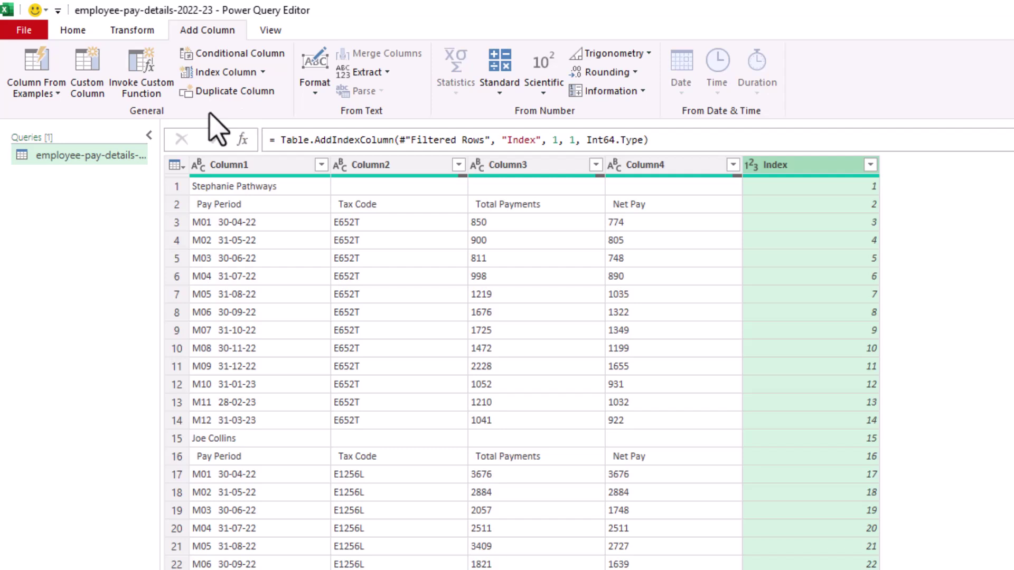
- Add a Modulo column computing Index mod 14
click(499, 80)
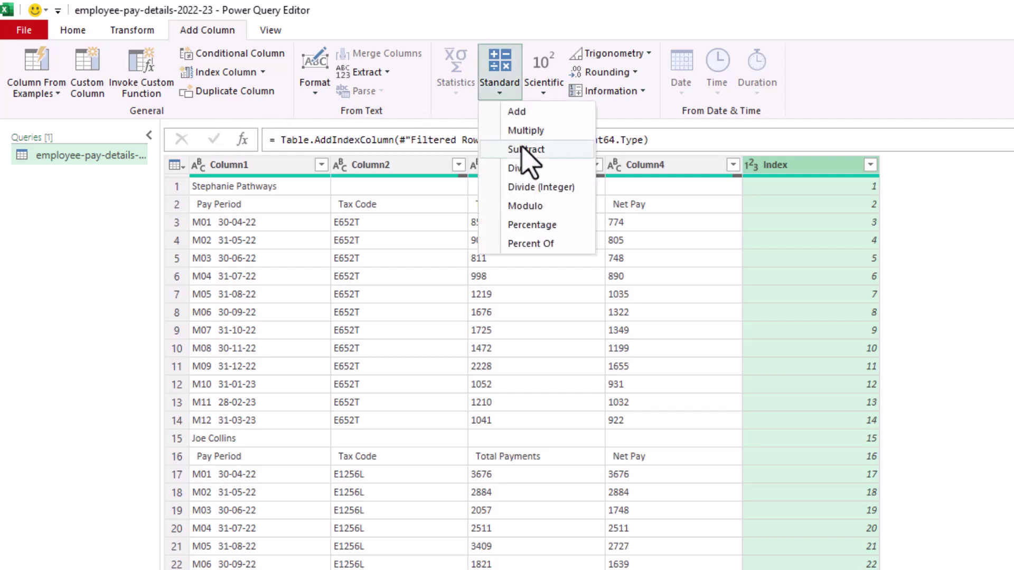
click(527, 207)
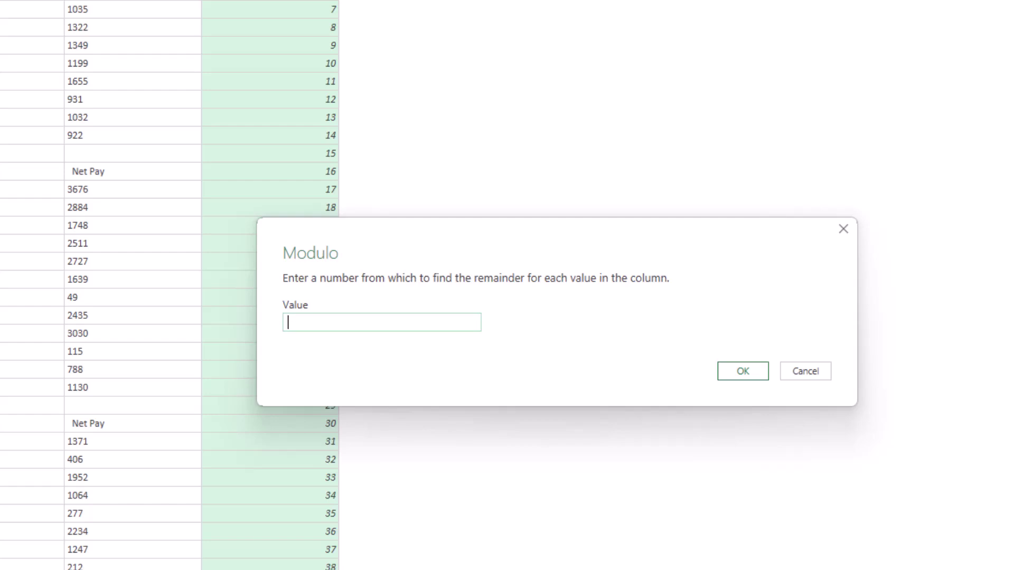
text(14)
click(726, 370)
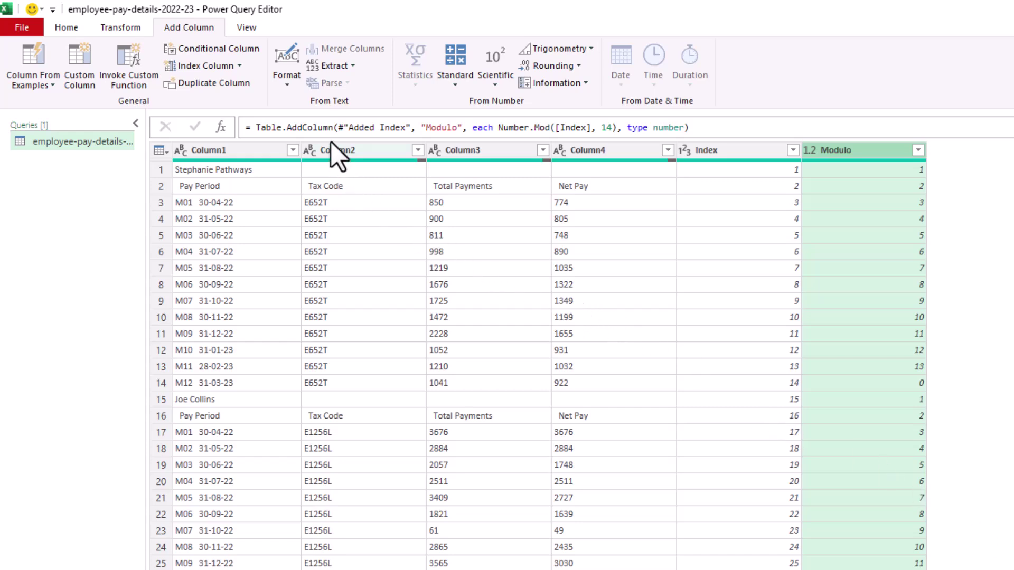
- Create conditional column 'Employee Name': if Modulo equals 1, output Column1's value
click(245, 49)
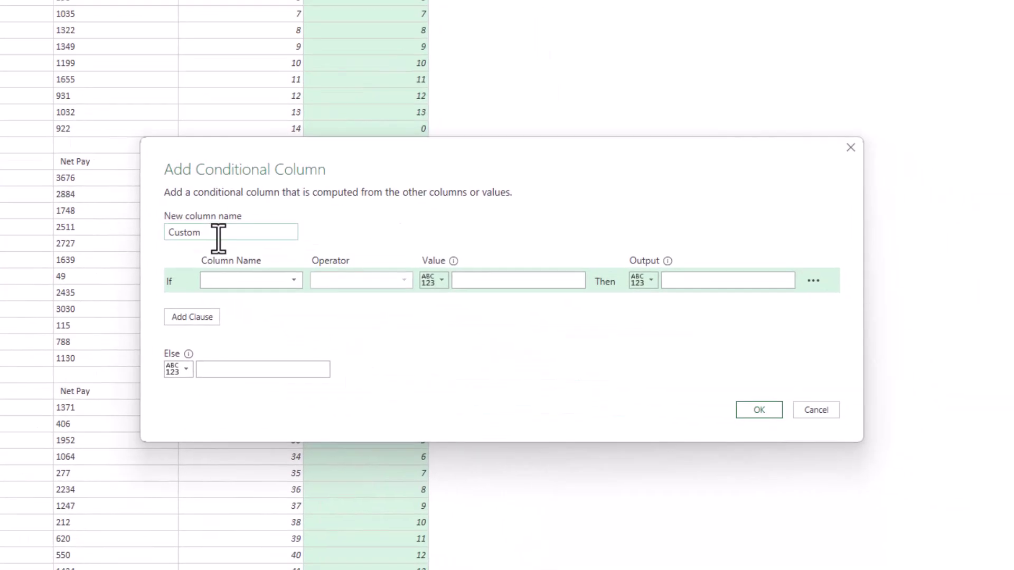
double_click(218, 237)
text(Employee Name)
click(239, 284)
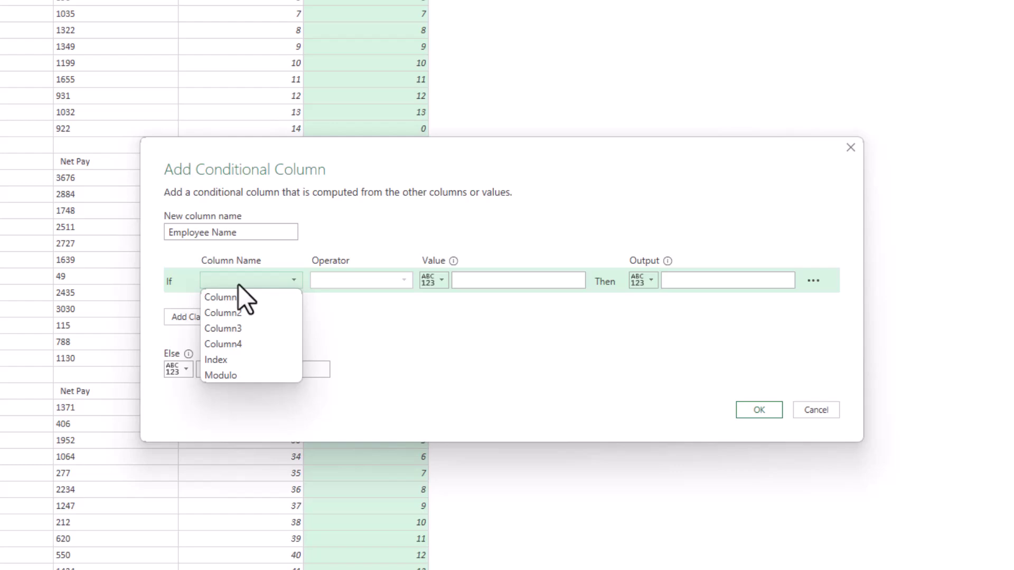
click(233, 374)
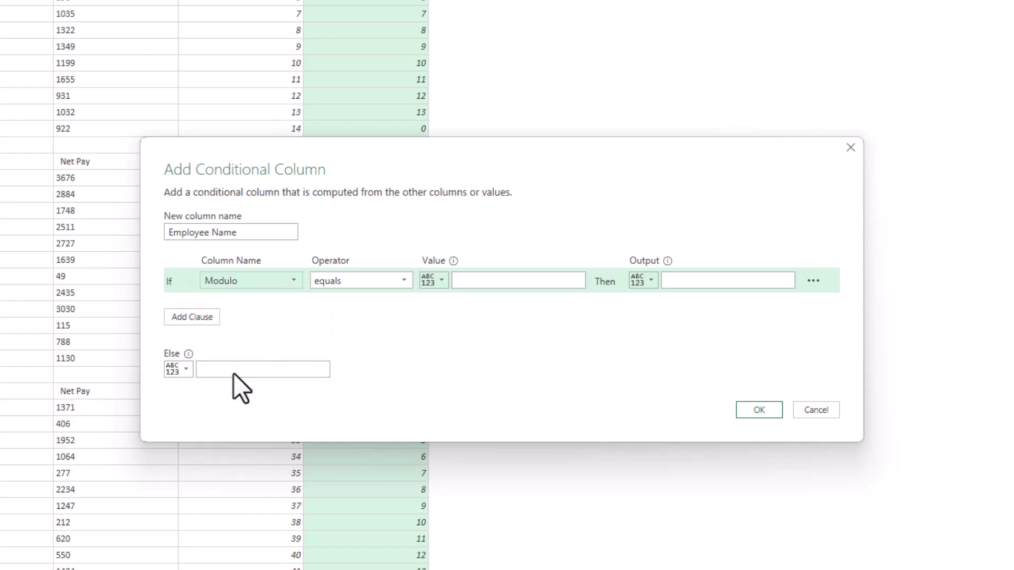
click(477, 287)
text(1)
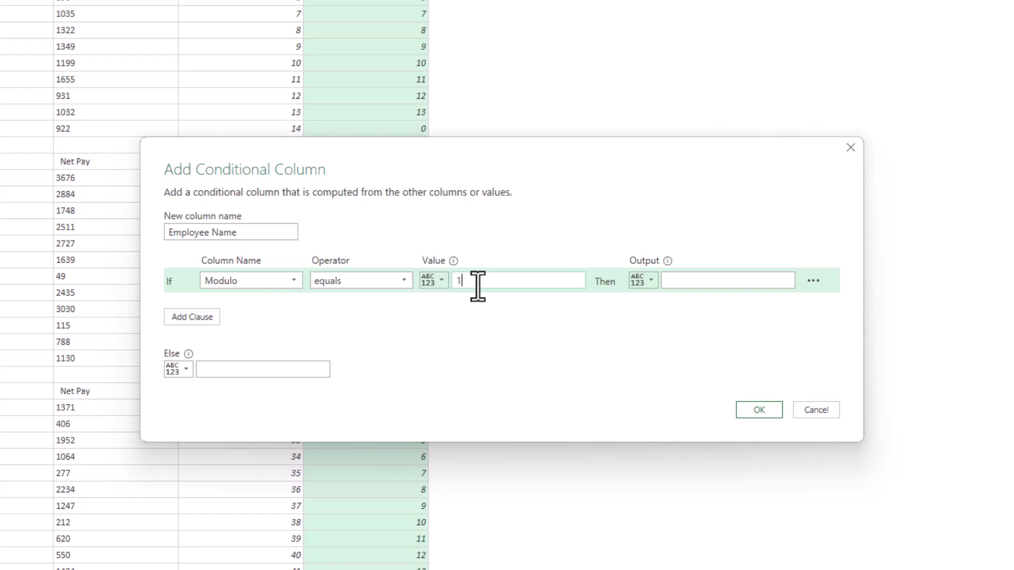
click(642, 282)
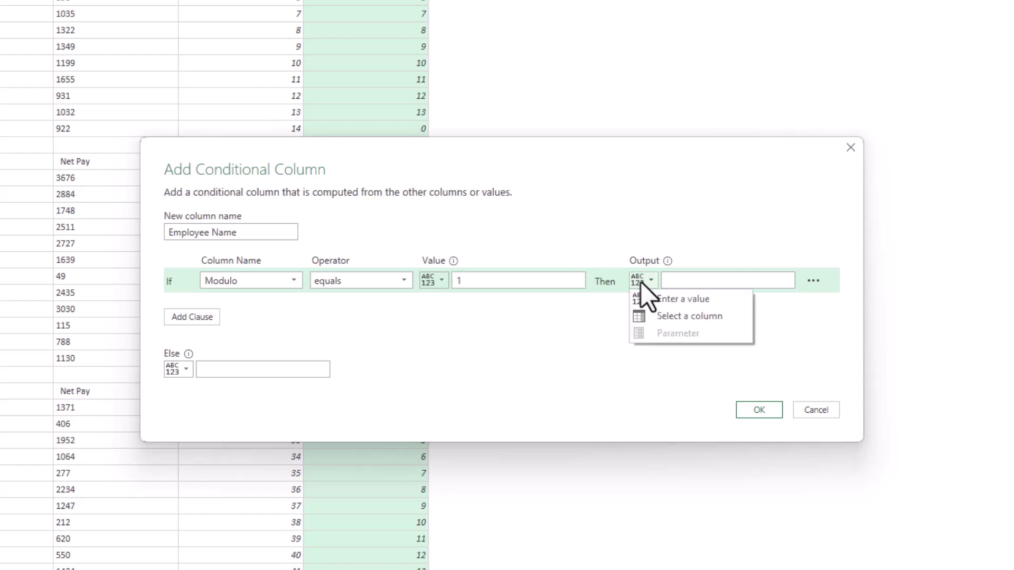
click(657, 315)
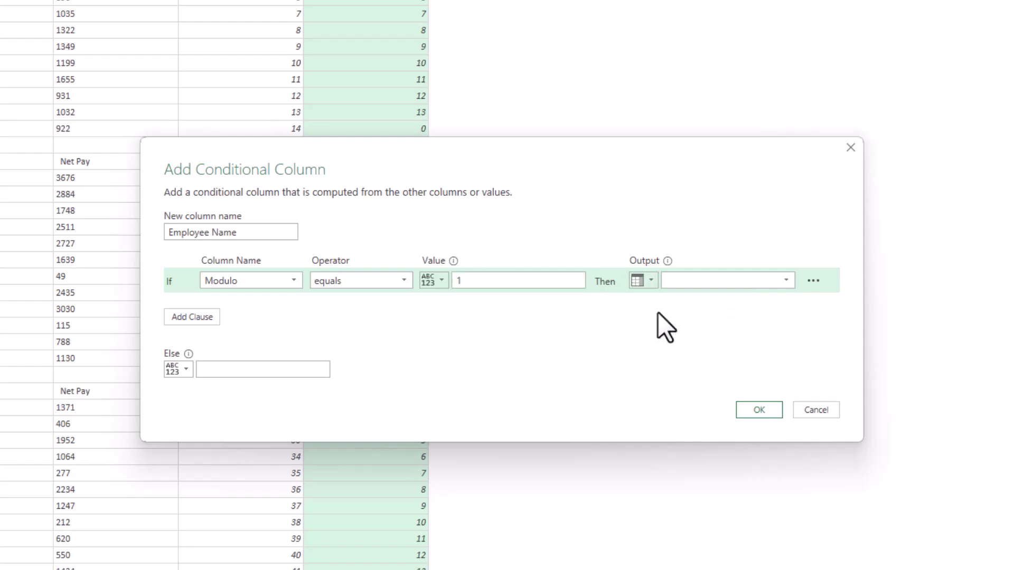
click(692, 287)
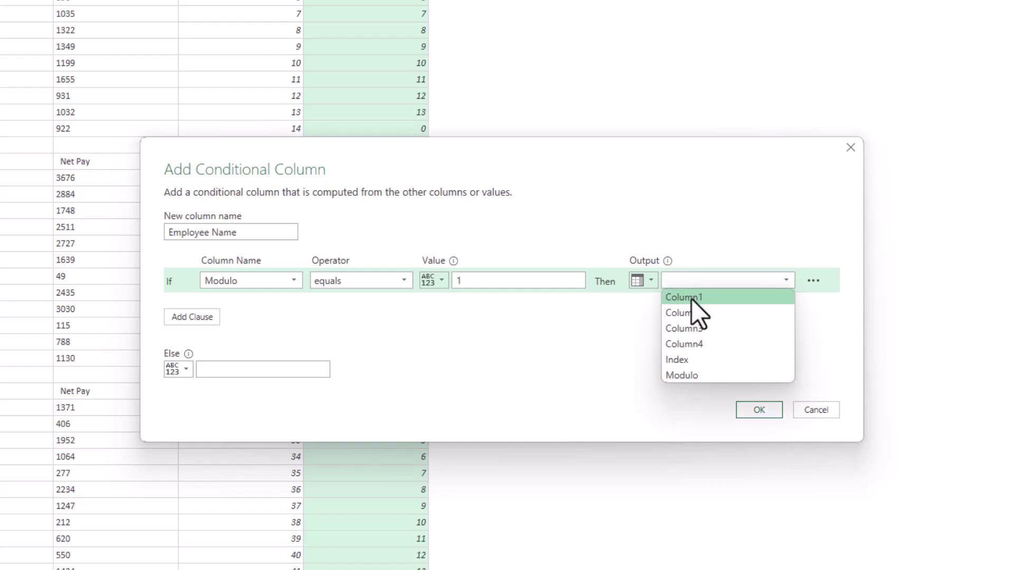
click(692, 298)
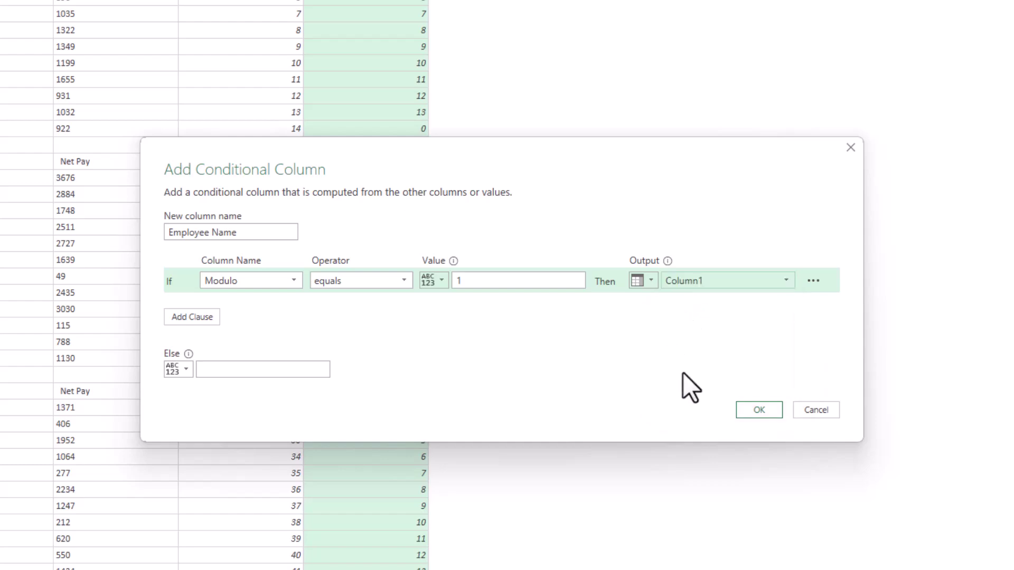
click(759, 410)
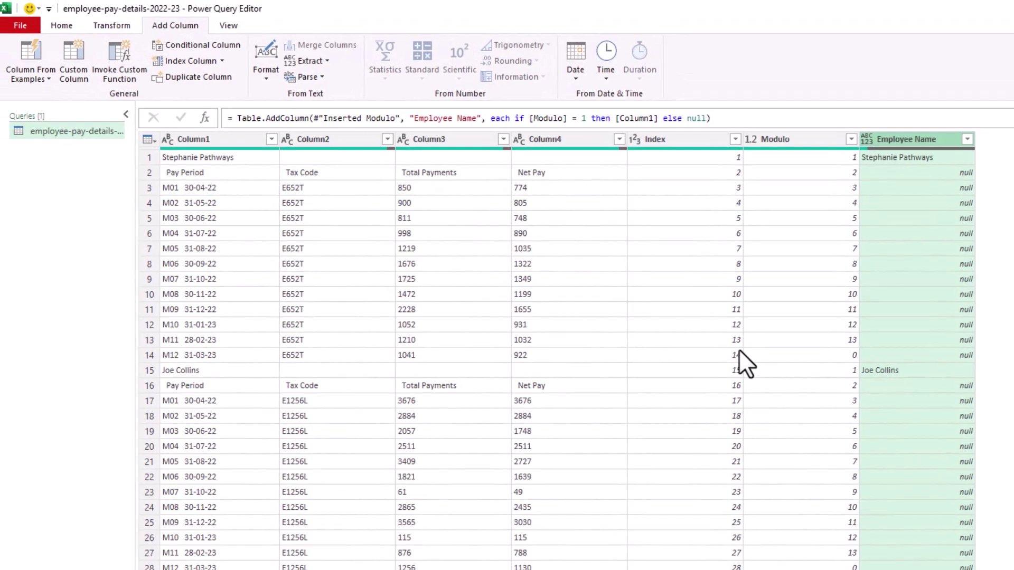
click(130, 29)
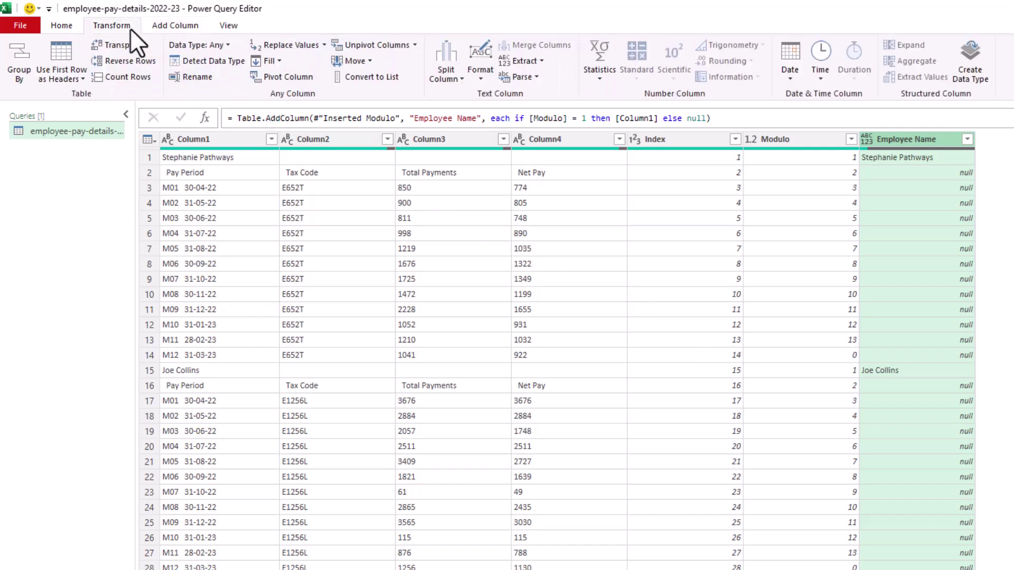
click(275, 63)
click(284, 83)
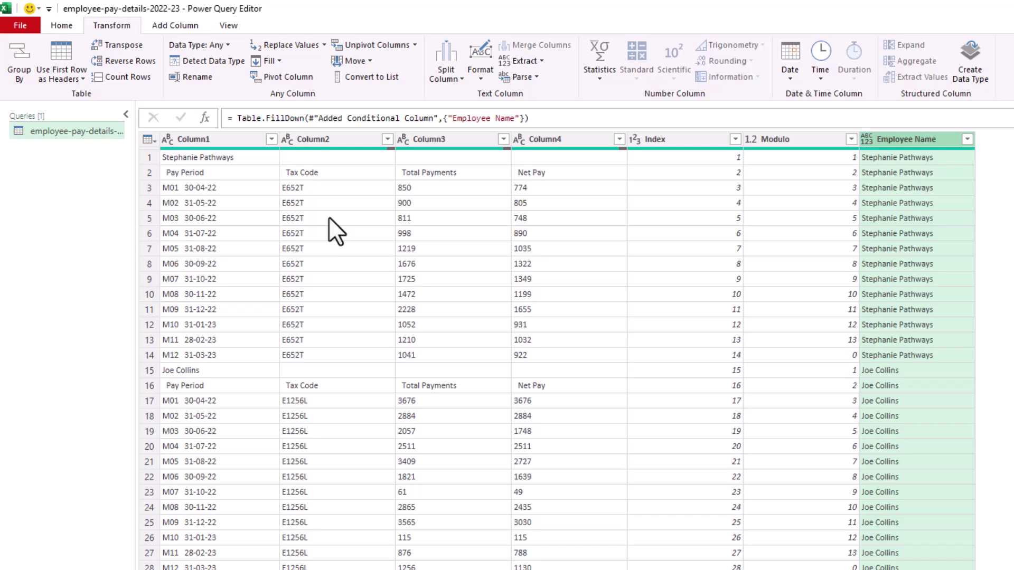
- Filter the Modulo column to exclude values 1 and 2
click(851, 139)
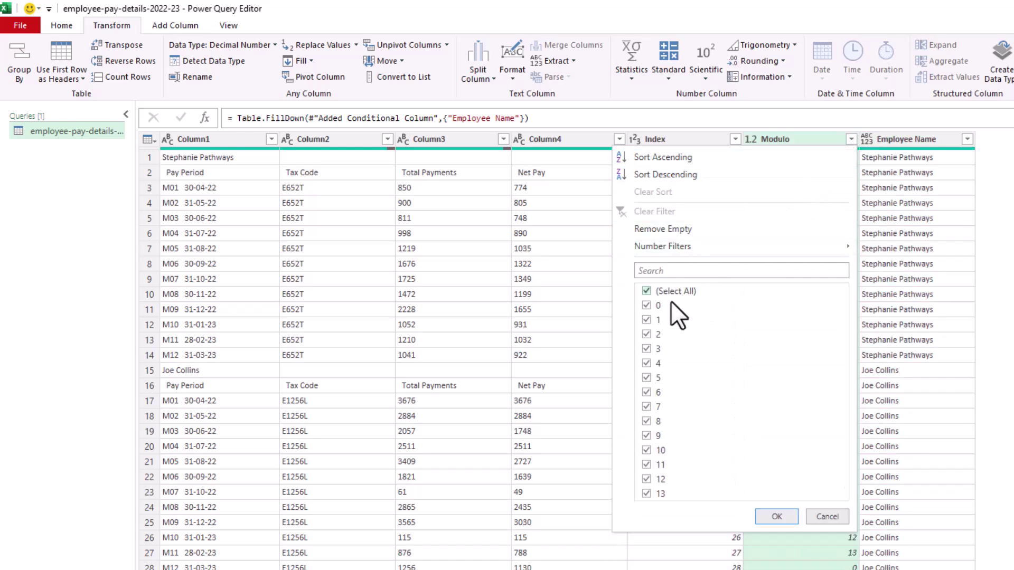
click(646, 320)
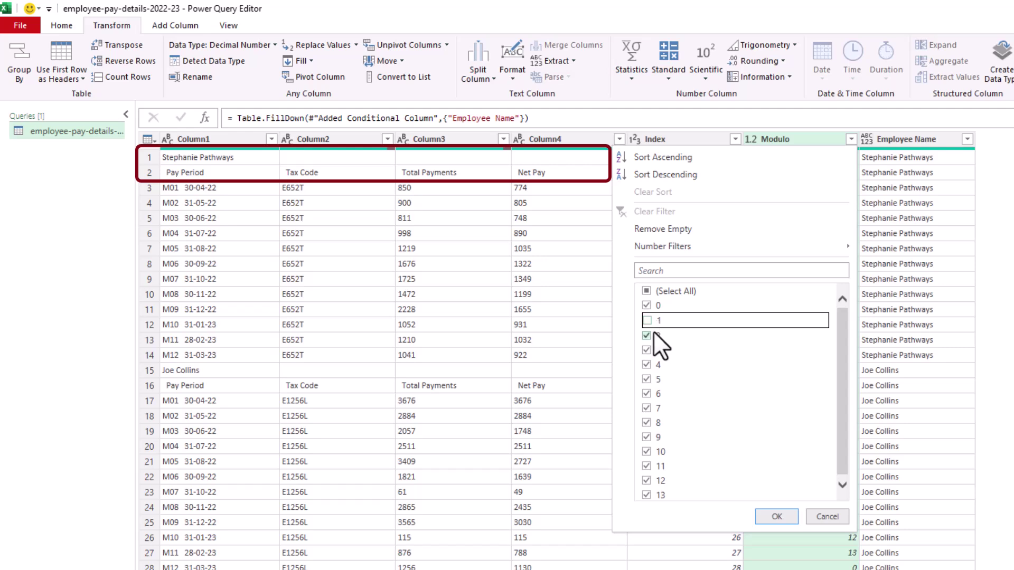
click(647, 336)
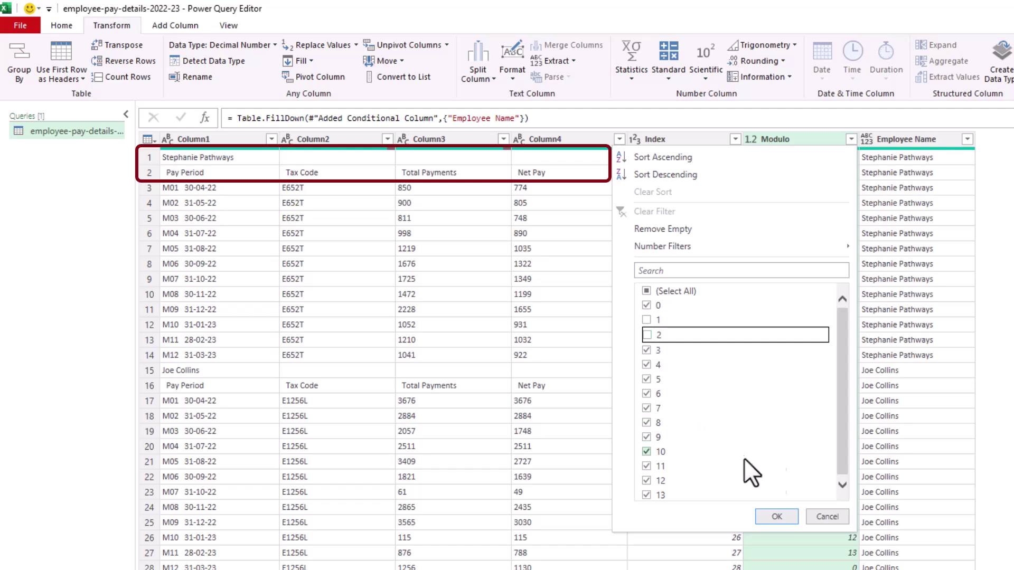
click(774, 514)
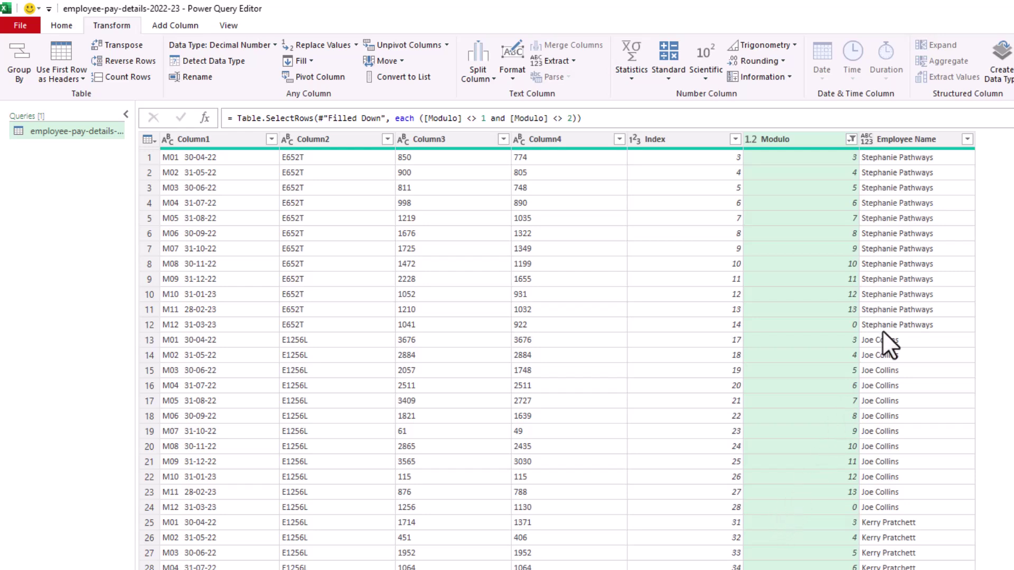
- Move Employee Name to the first column and remove the Index and Modulo columns
drag(920, 138, 234, 138)
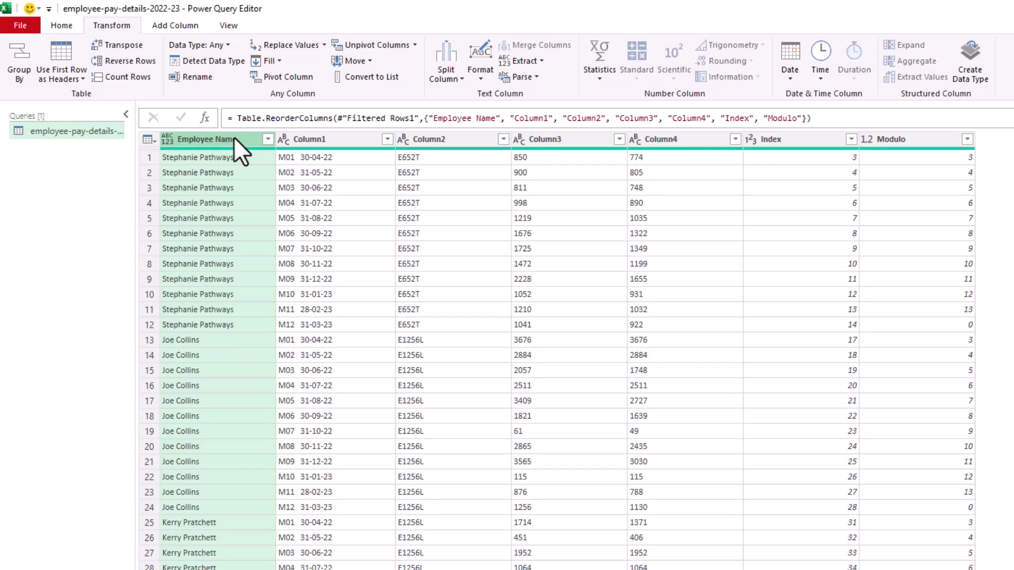
click(810, 141)
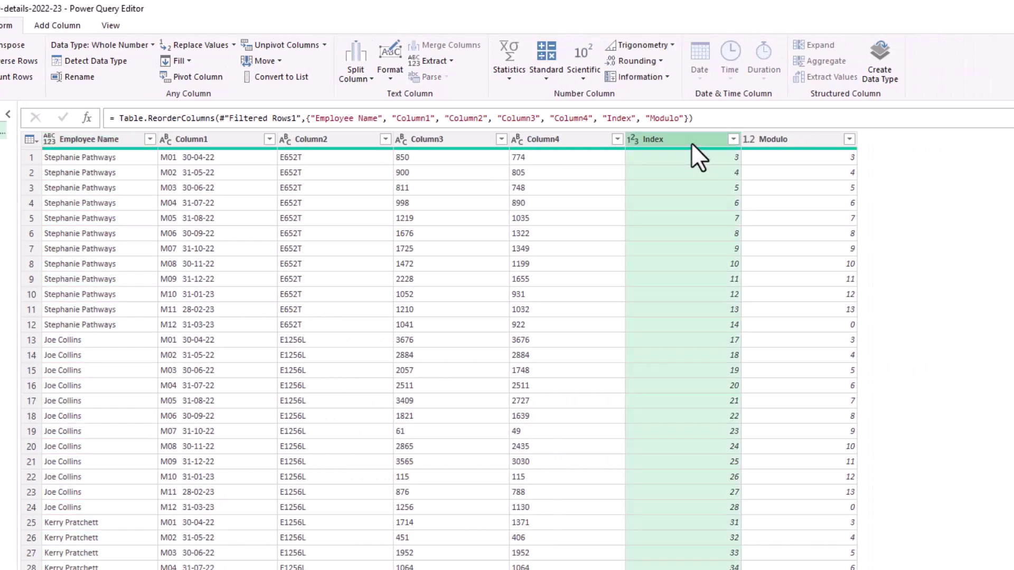
ctrl+click(769, 139)
right_click(769, 139)
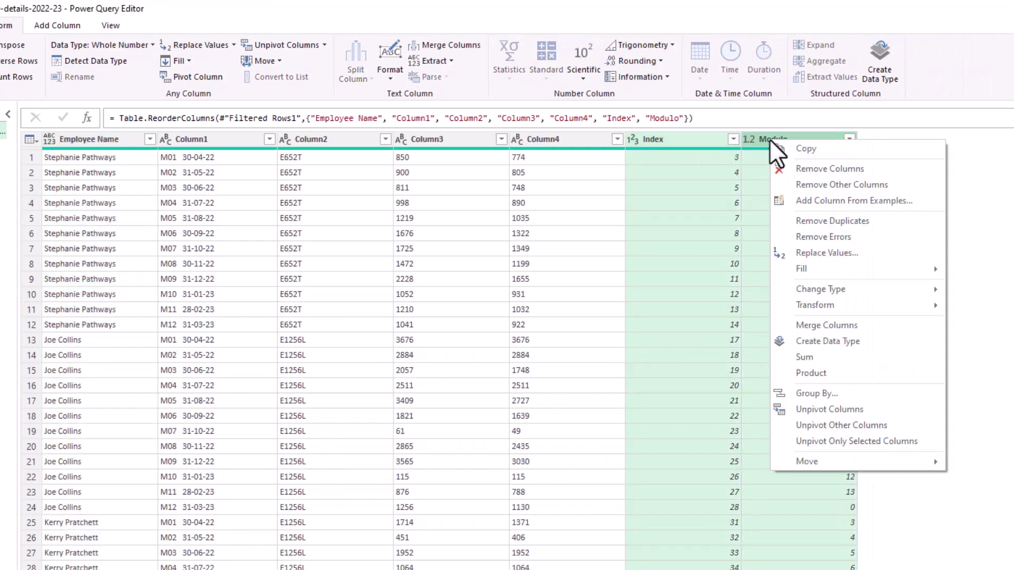
click(785, 170)
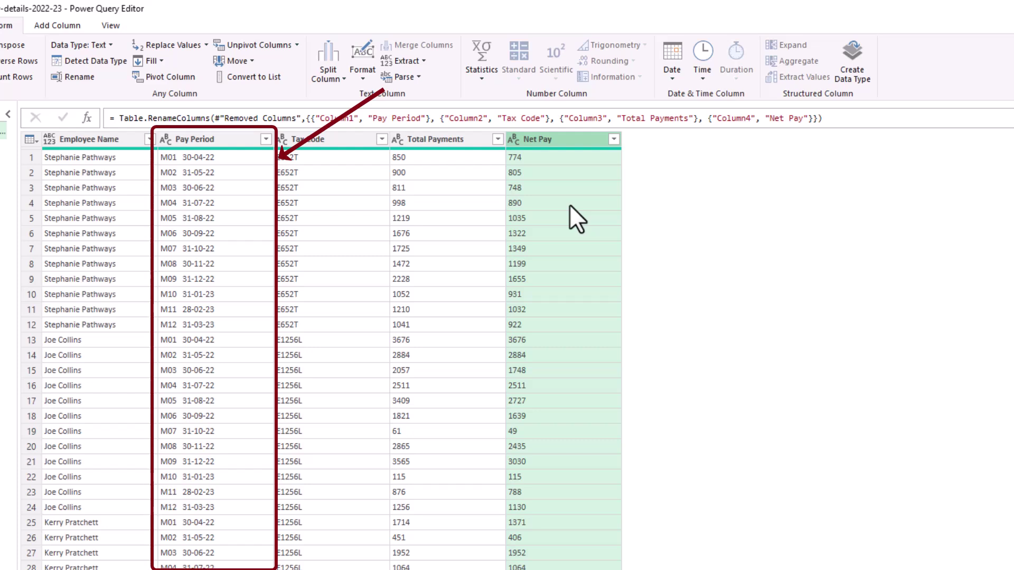
- Extract the last 8 characters of Pay Period, leaving dates like 30-04-22
click(252, 141)
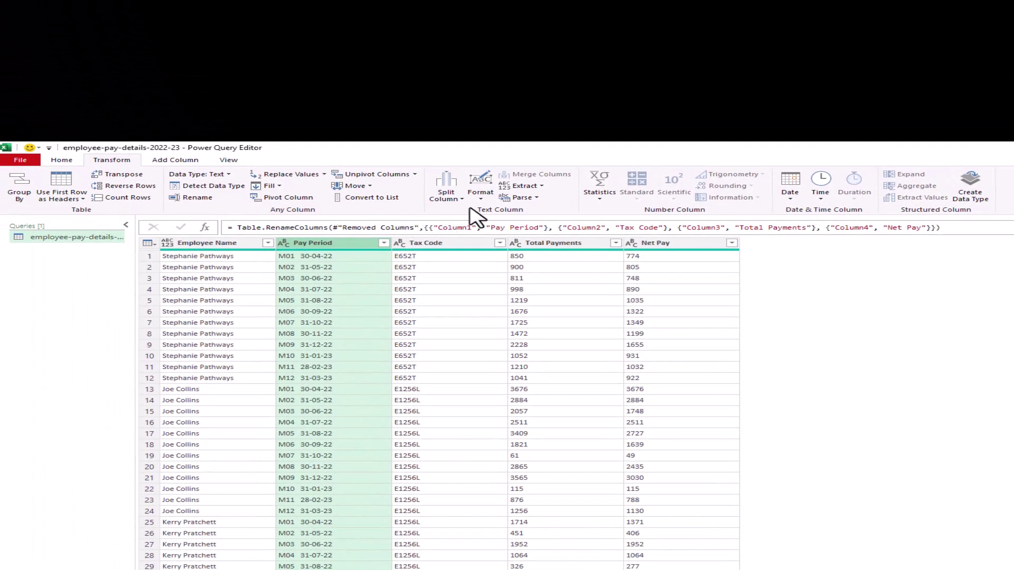
click(531, 187)
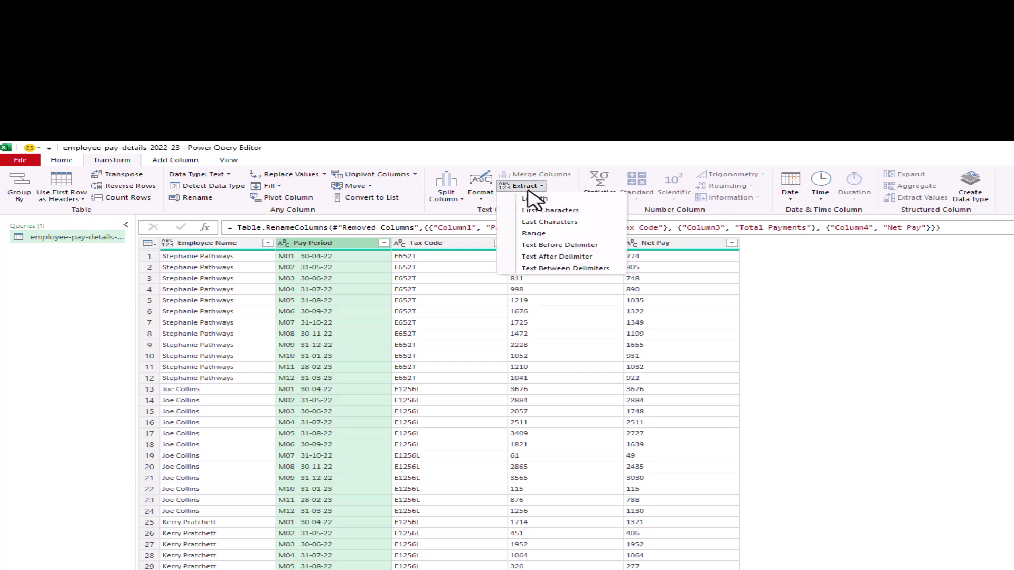
click(552, 221)
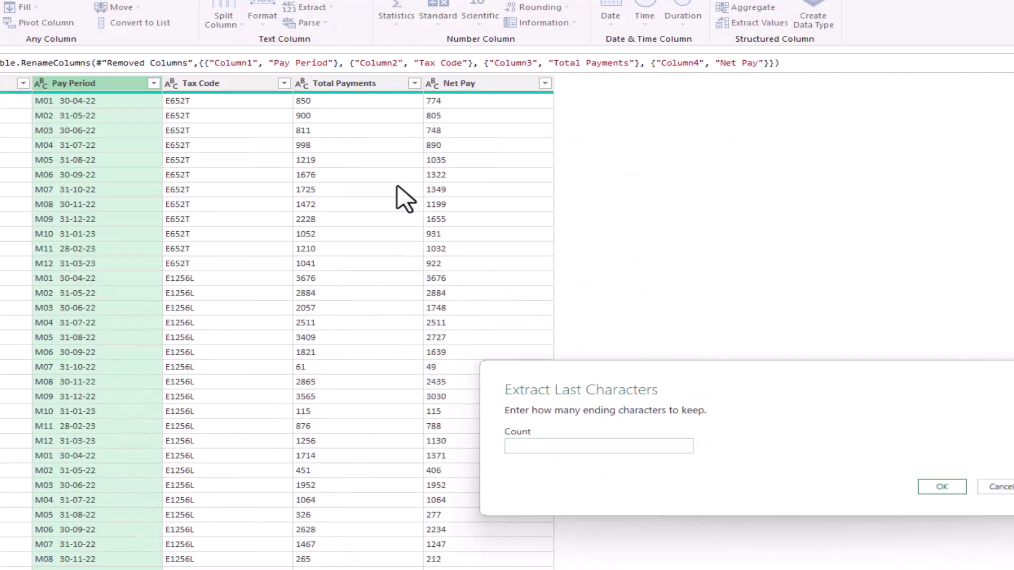
text(8)
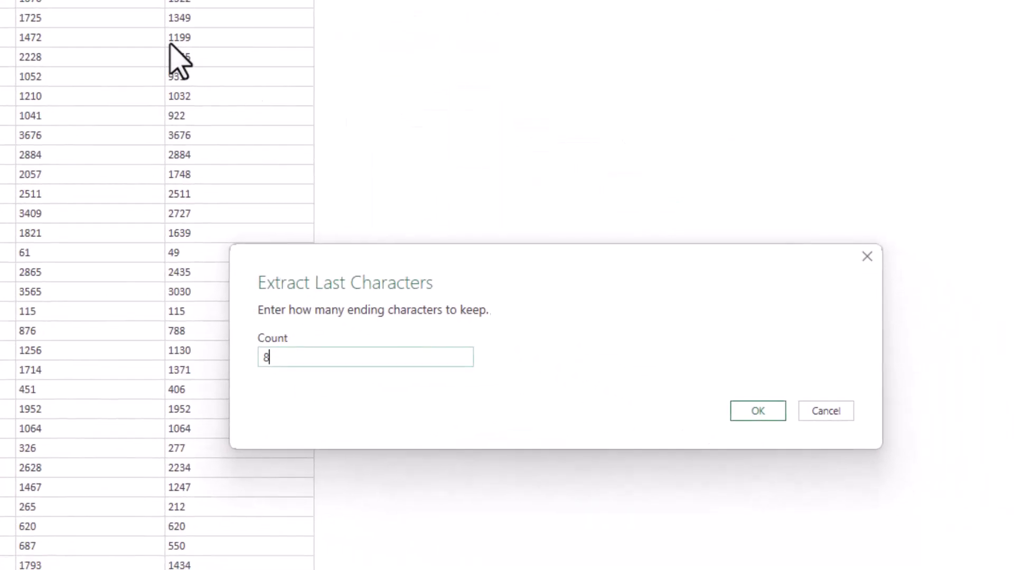
click(743, 410)
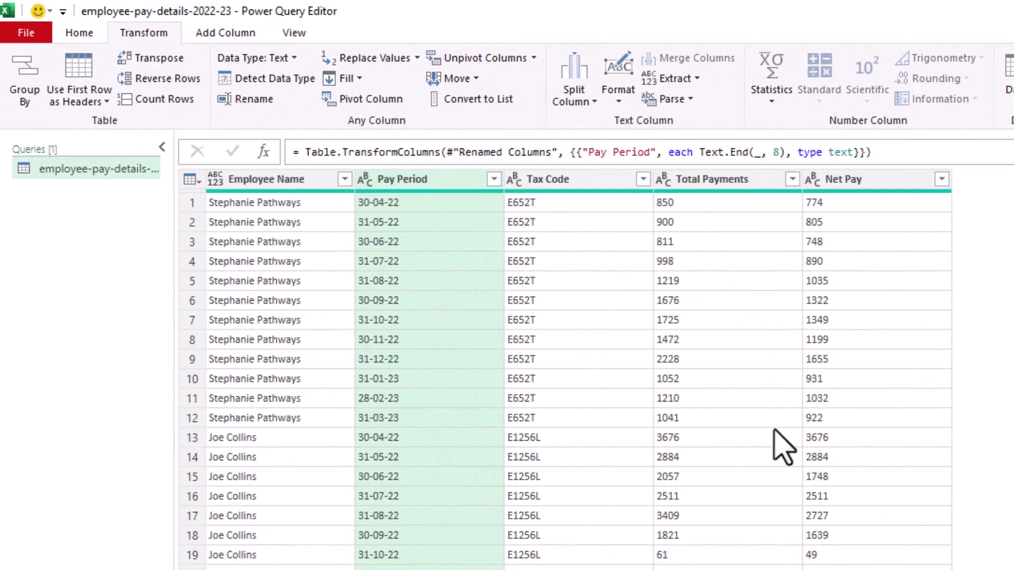
- Set Pay Period to Date type, and Total Payments and Net Pay to Currency
click(366, 180)
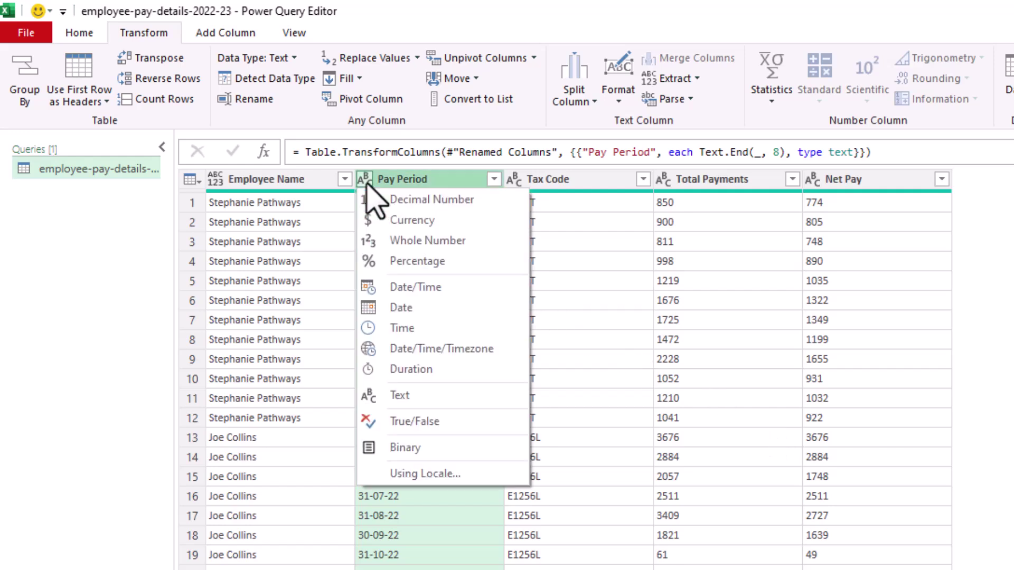
click(401, 308)
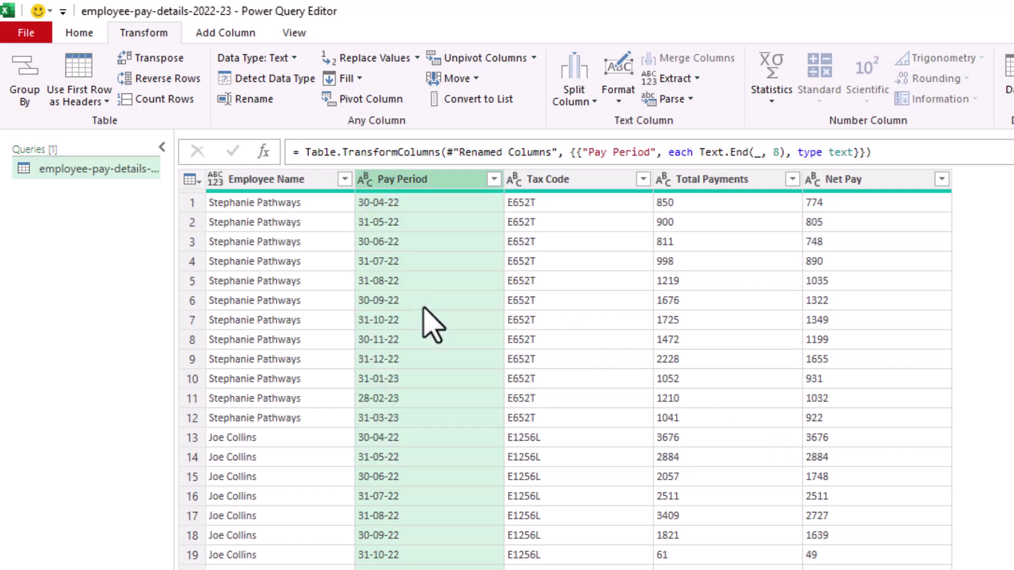
click(664, 180)
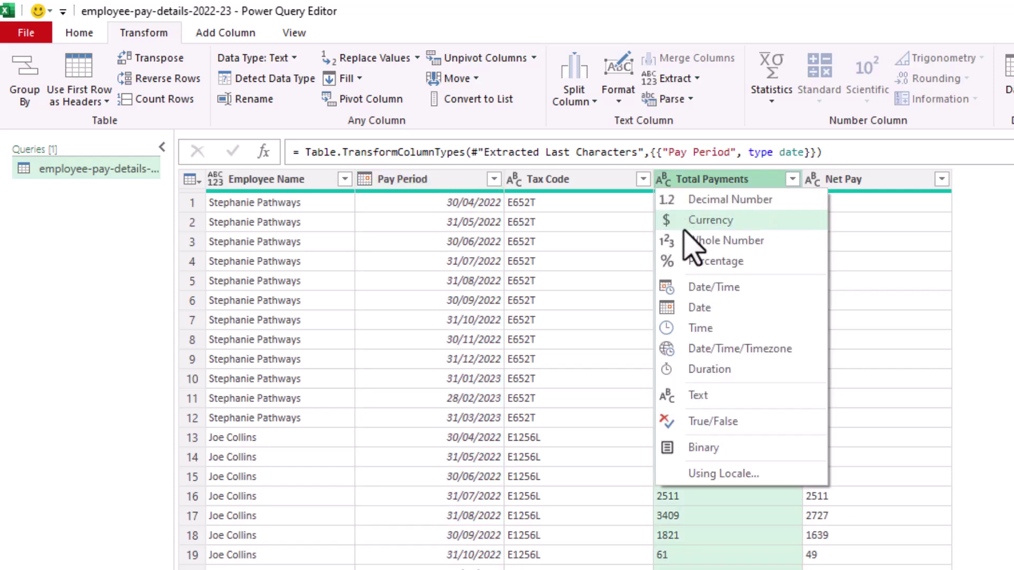
click(687, 221)
click(812, 180)
click(811, 181)
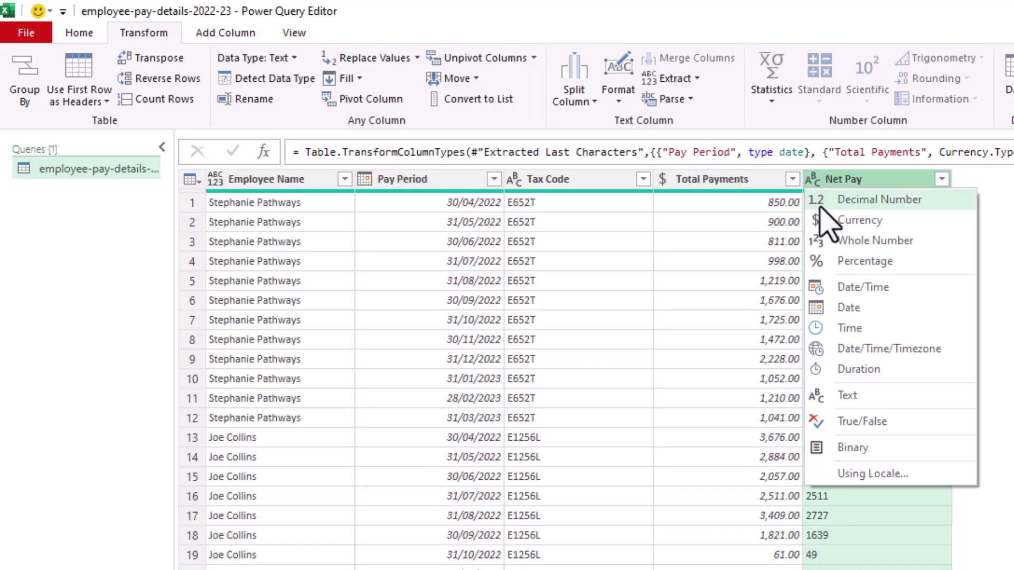
click(830, 218)
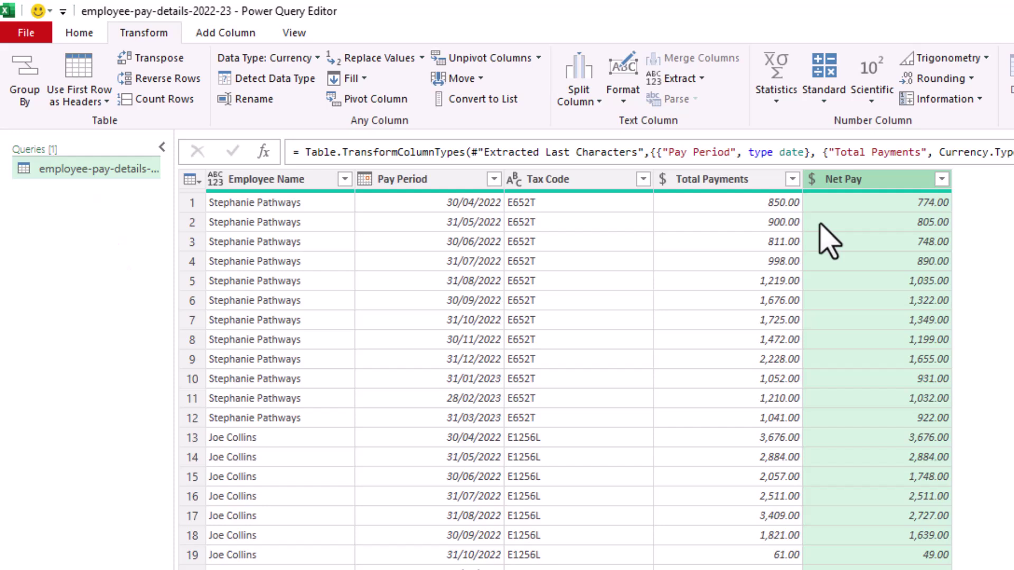
- Load the employee-pay-details-2022-23 query as a Data Model connection and return to the worksheet
key(Home)
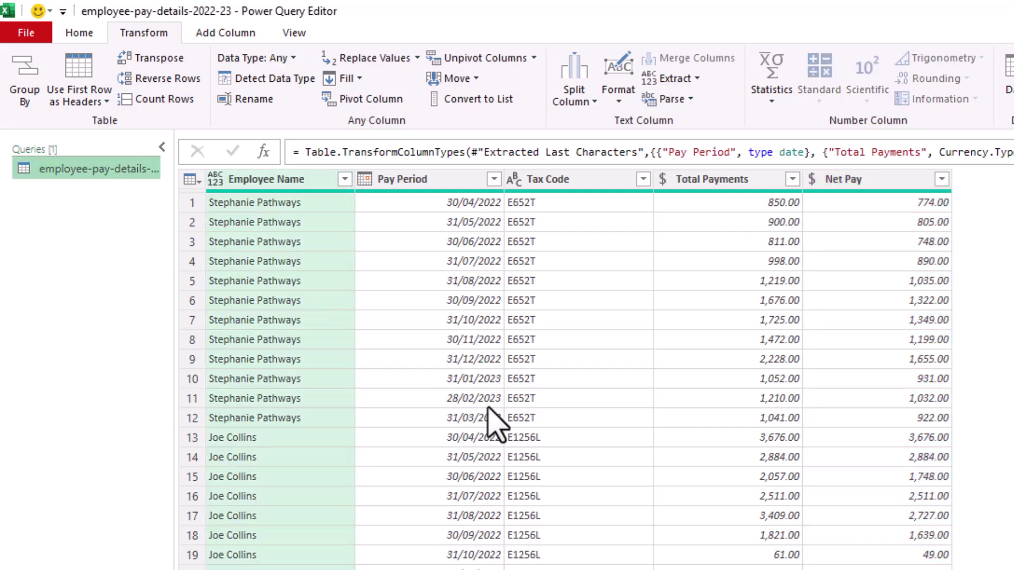
click(84, 34)
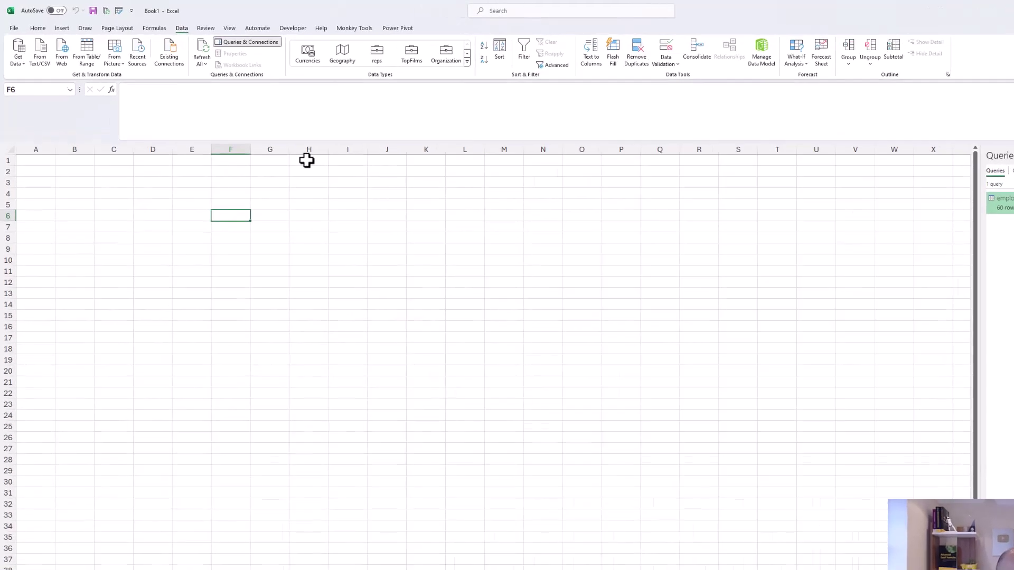
- Insert an empty PivotTable from the Data Model at Sheet1!$A$1
click(68, 27)
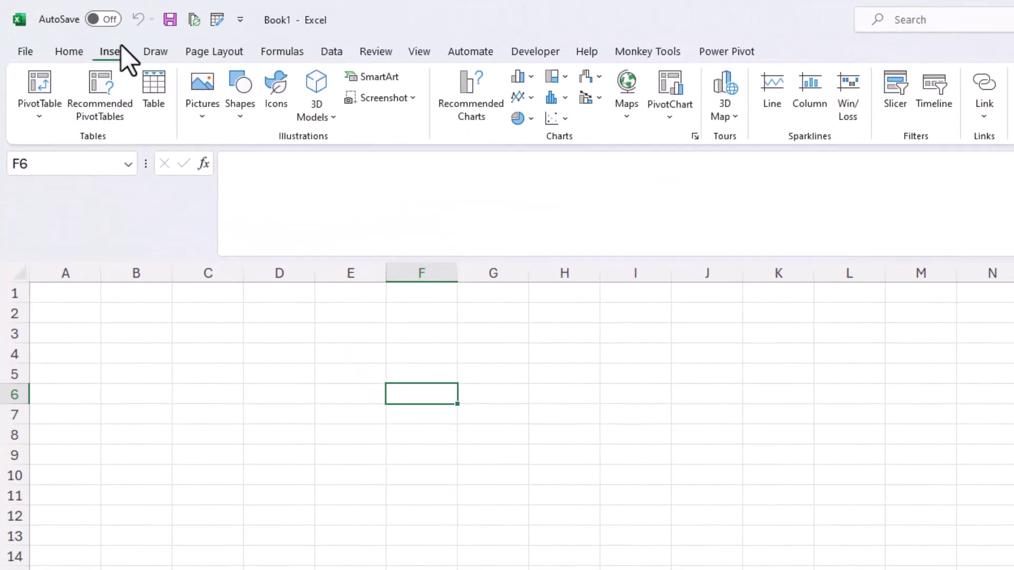
click(58, 113)
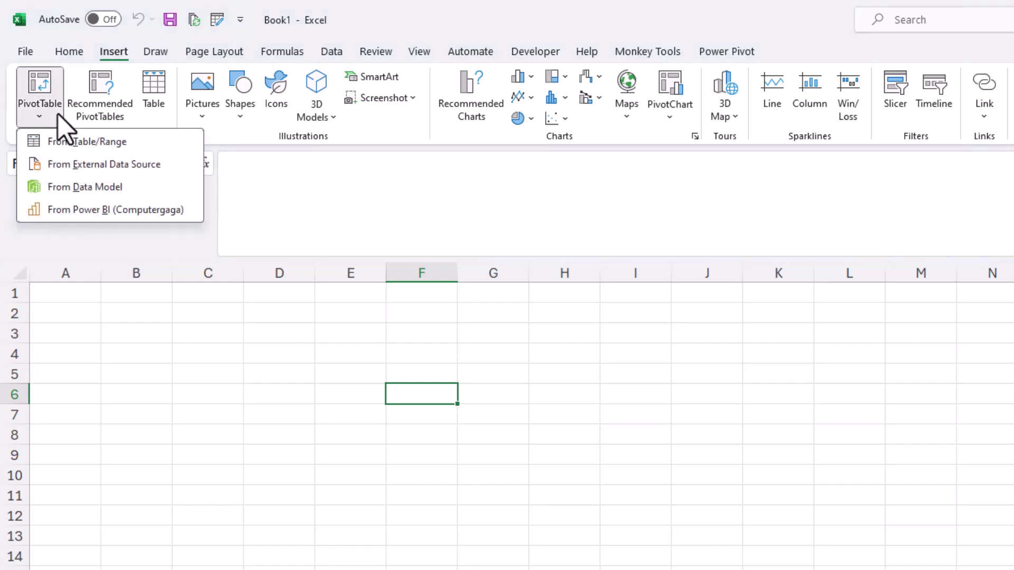
click(82, 189)
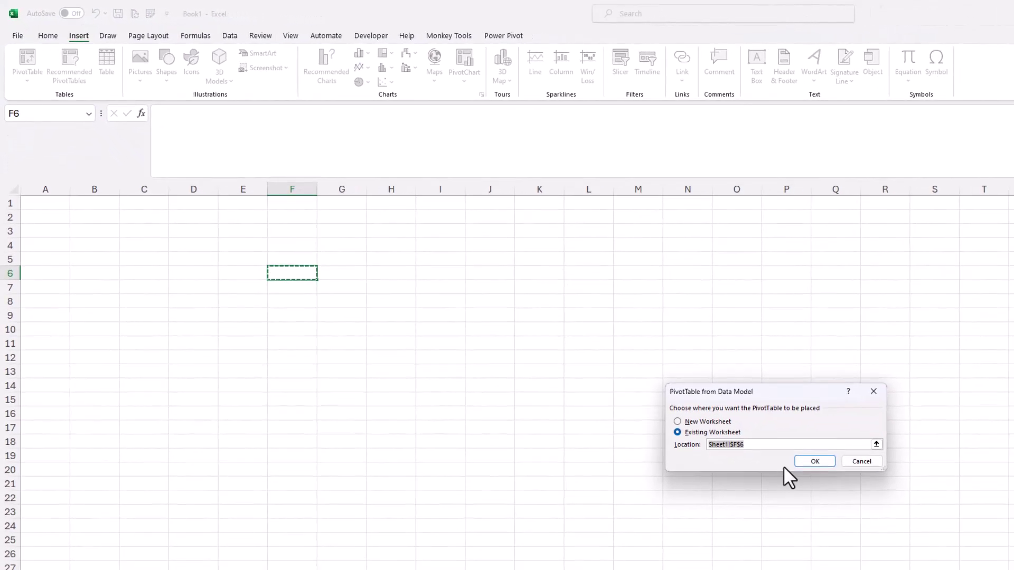
click(63, 205)
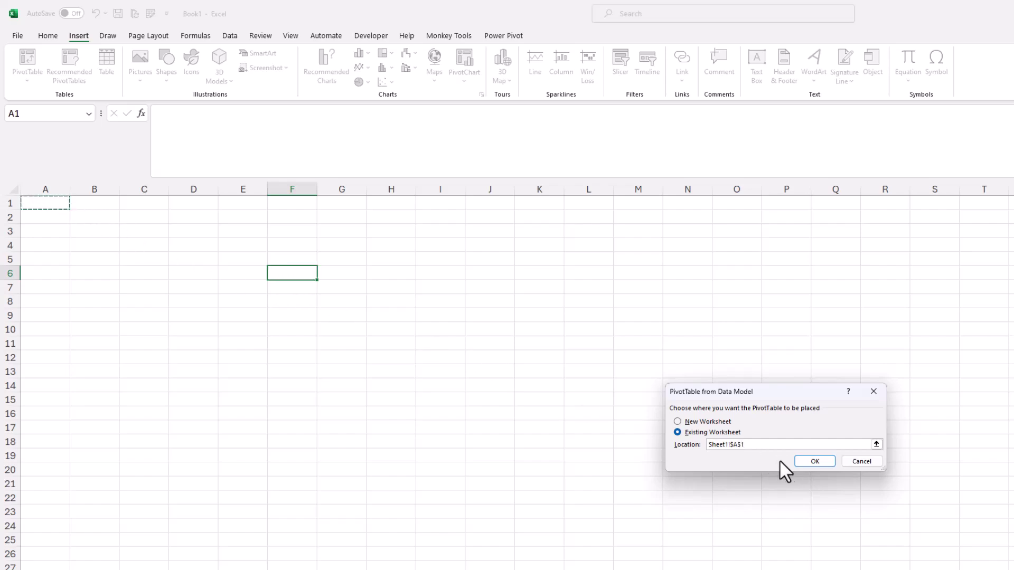
click(813, 462)
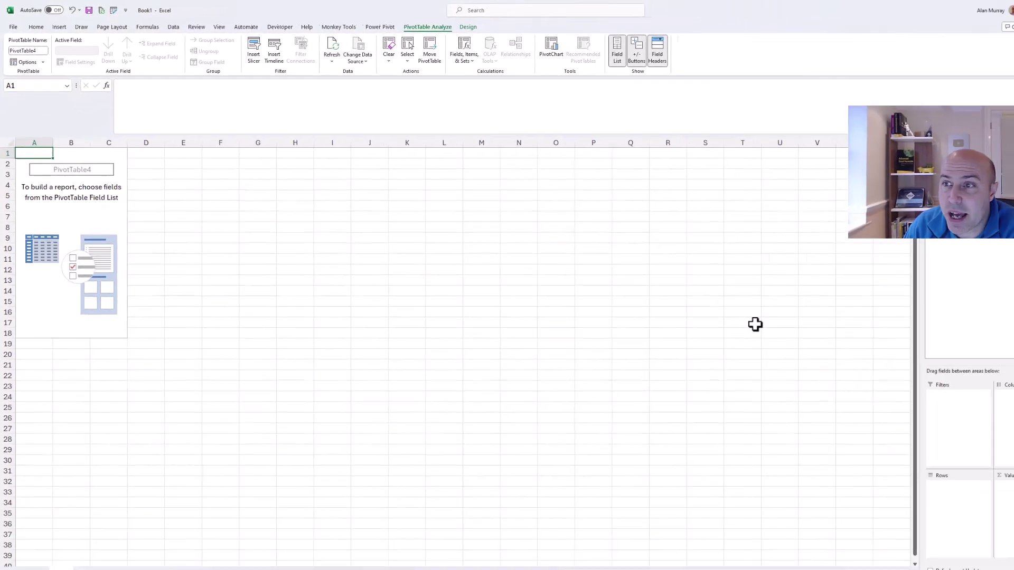
- Put Employee Name in Rows and Sum of Total Payments in Values
click(869, 195)
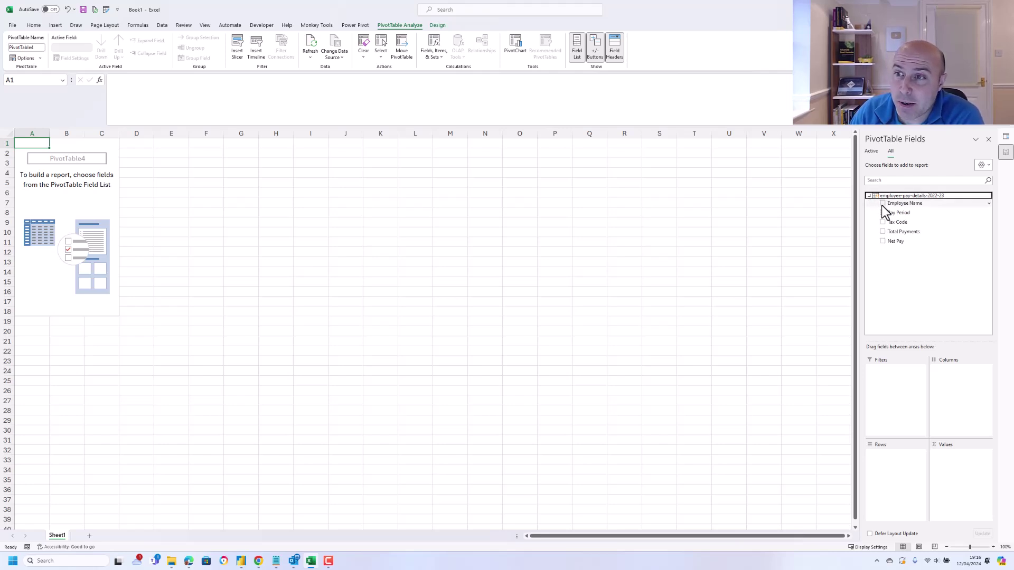
drag(892, 203, 899, 471)
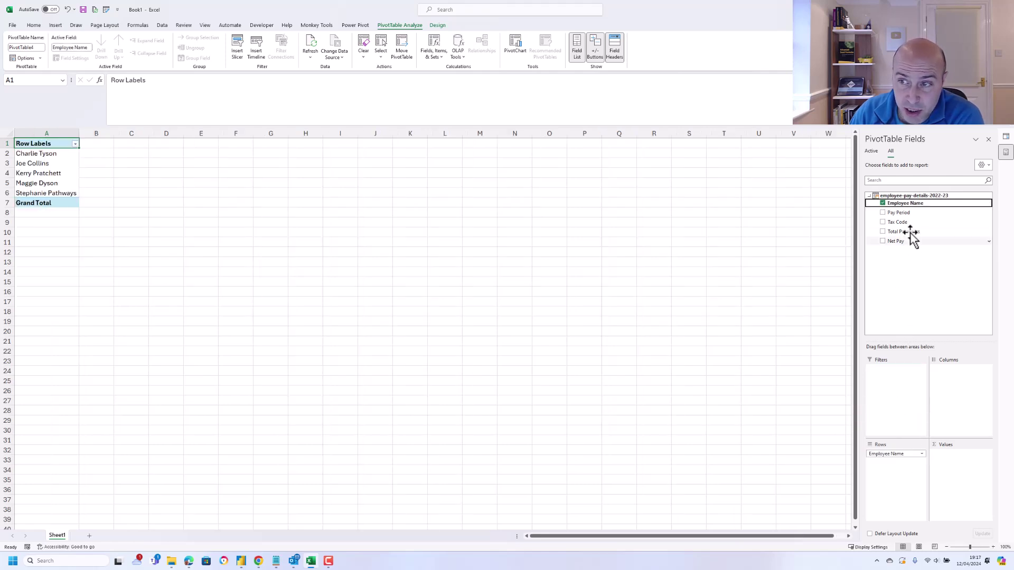
drag(911, 232, 950, 457)
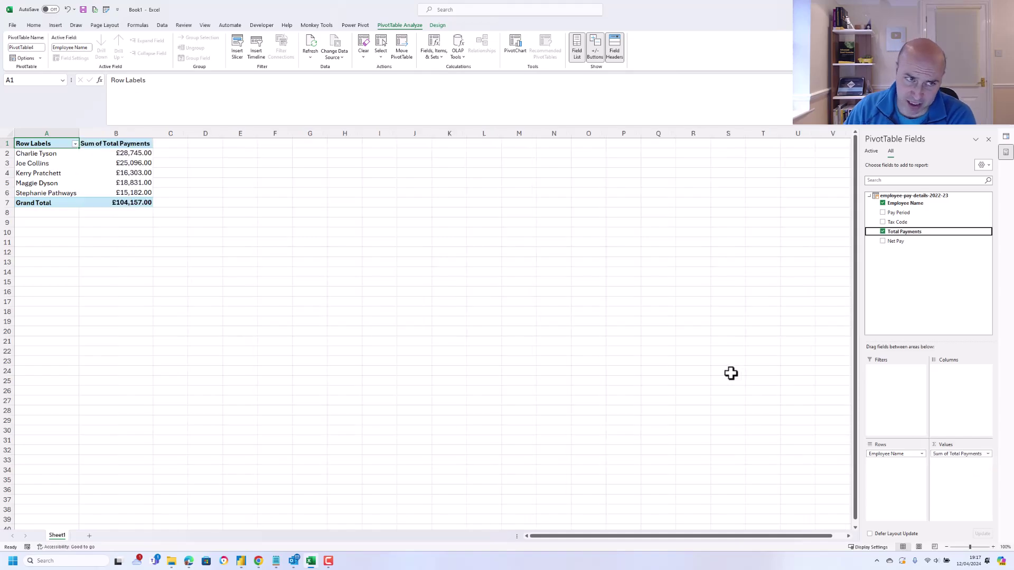